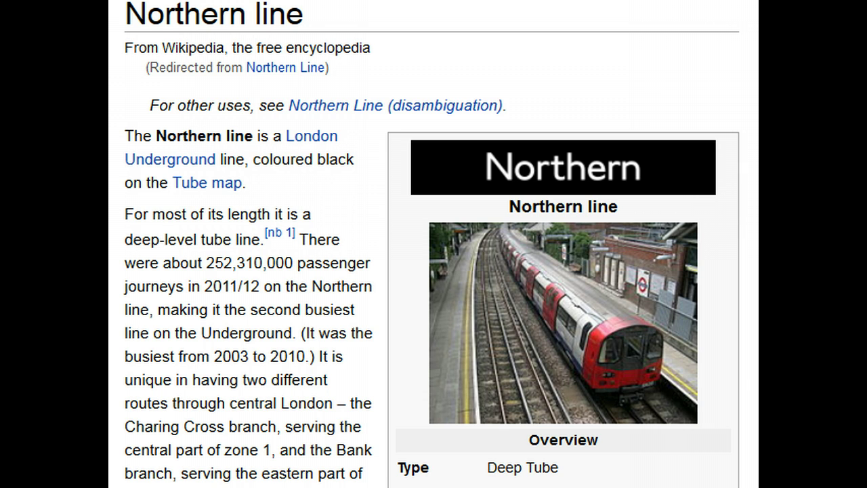
Scroll down the Northern line article and back up to its introduction and infobox.
scroll(434, 271, "down", 10)
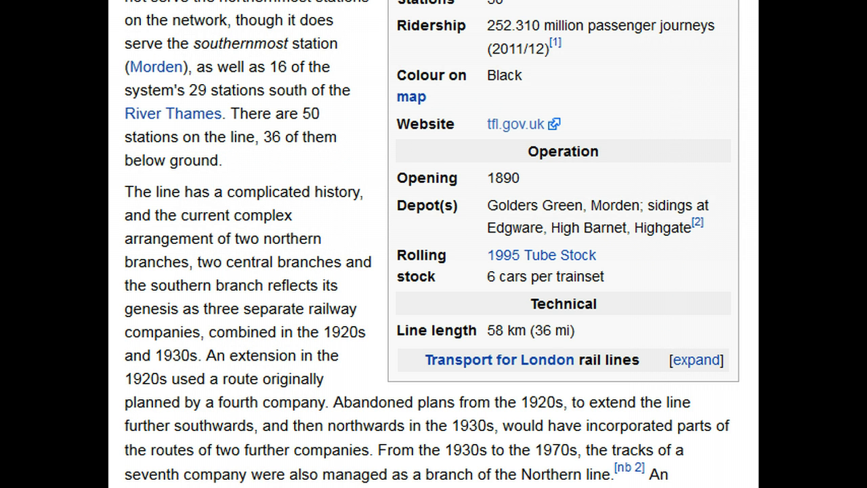
scroll(433, 271, "up", 10)
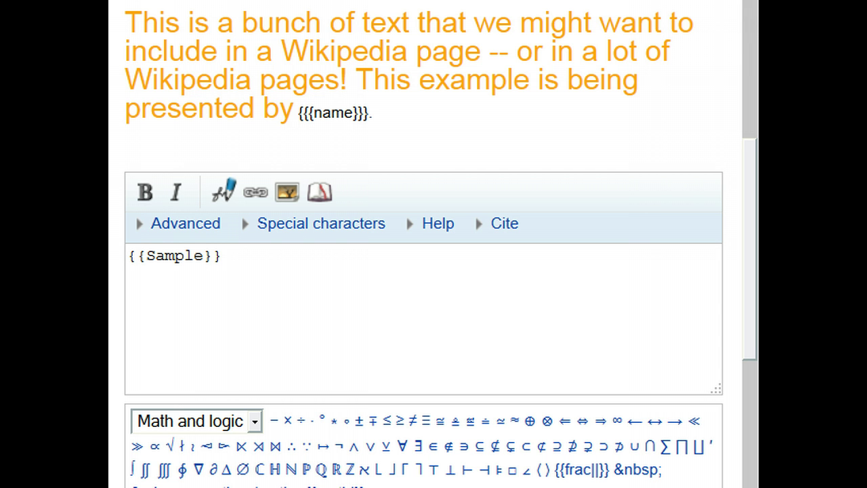
Highlight the {{Sample}} template call, then the orange paragraph it renders in the preview.
triple_click(271, 262)
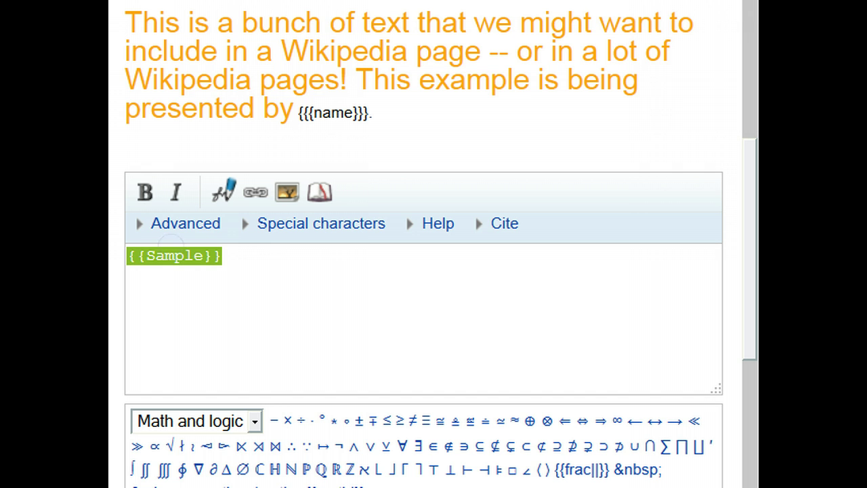
left_click(276, 291)
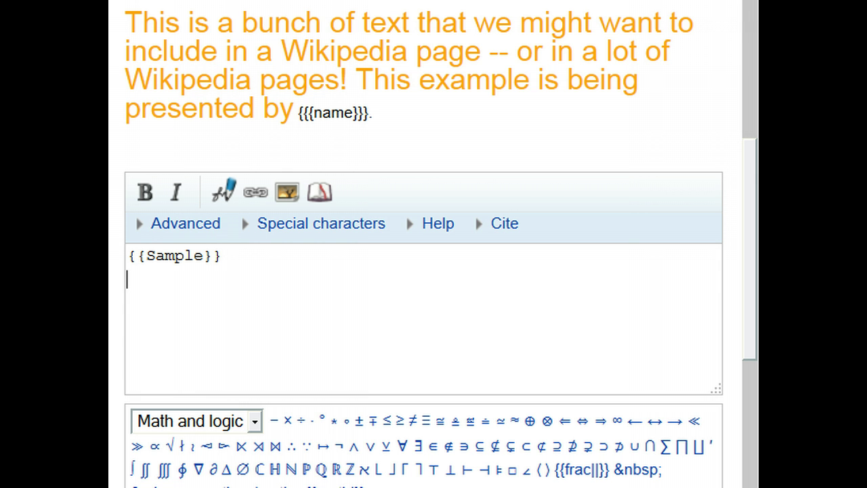
left_click_drag(413, 110, 131, 13)
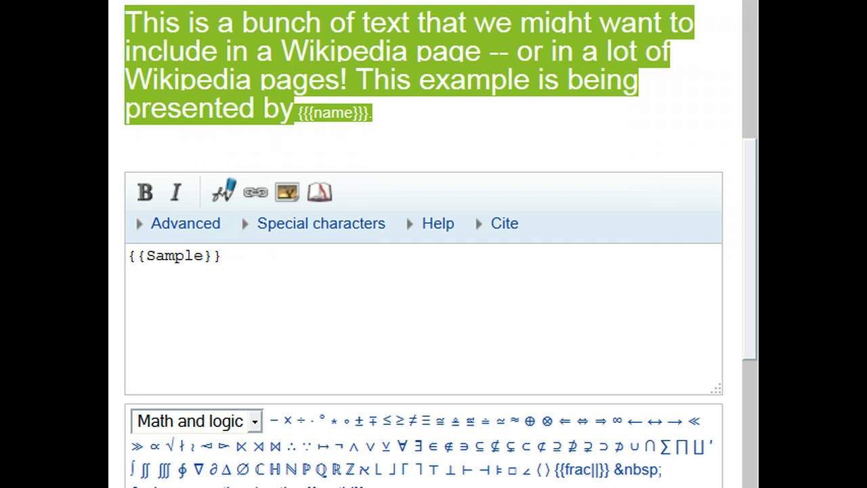
left_click(308, 257)
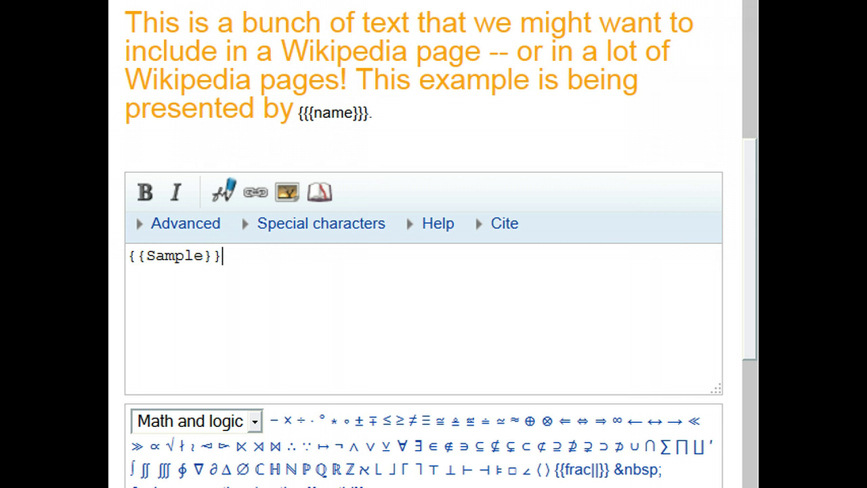
Pick out the opening {{ braces, the template name Sample, and the closing }} braces.
left_click(141, 256)
left_click_drag(141, 255, 125, 256)
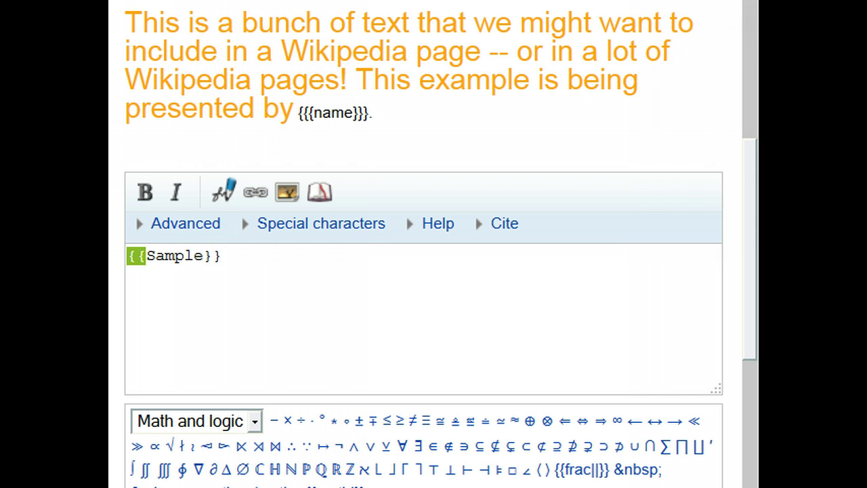
double_click(161, 256)
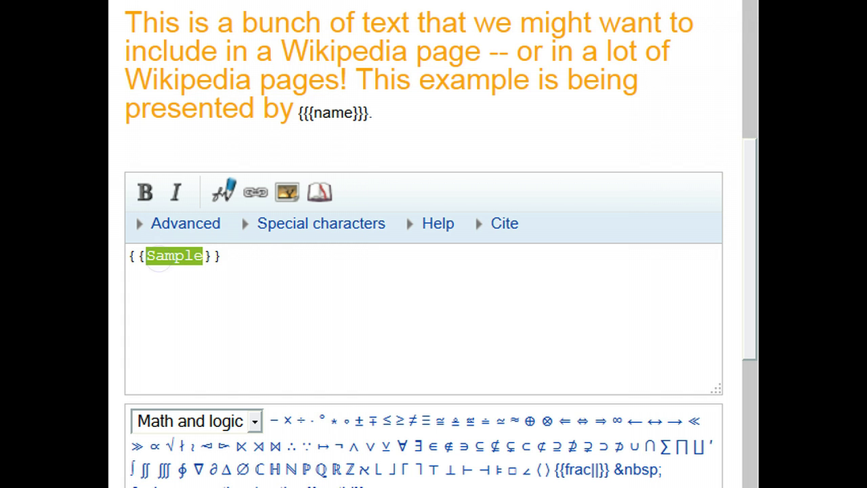
left_click_drag(224, 256, 202, 256)
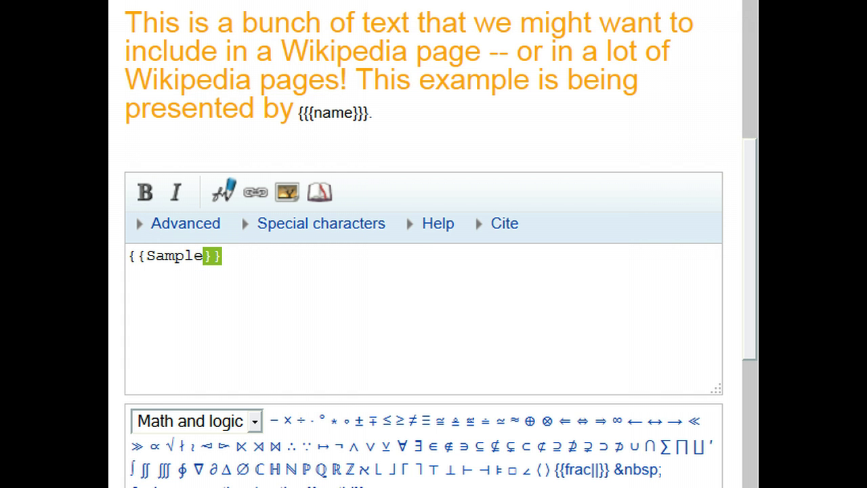
left_click(296, 281)
Highlight the whole {{Sample}} call again alongside its orange preview text.
left_click(191, 265)
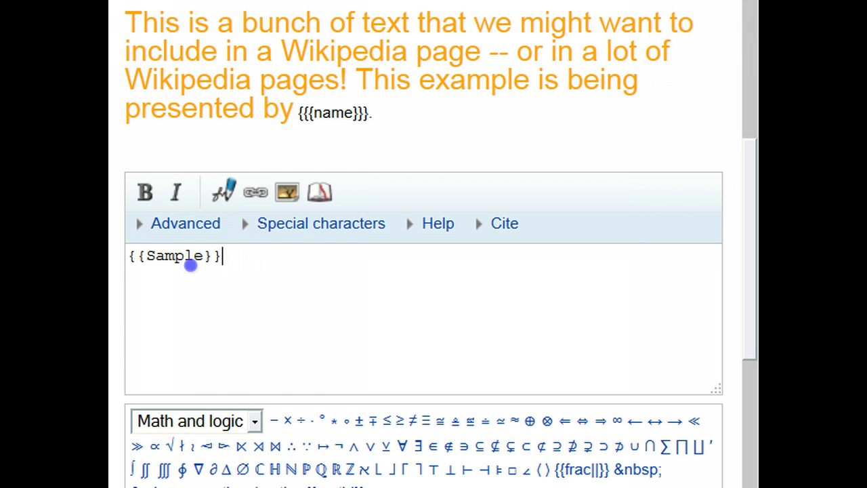
double_click(190, 265)
left_click_drag(123, 12, 284, 112)
left_click(311, 281)
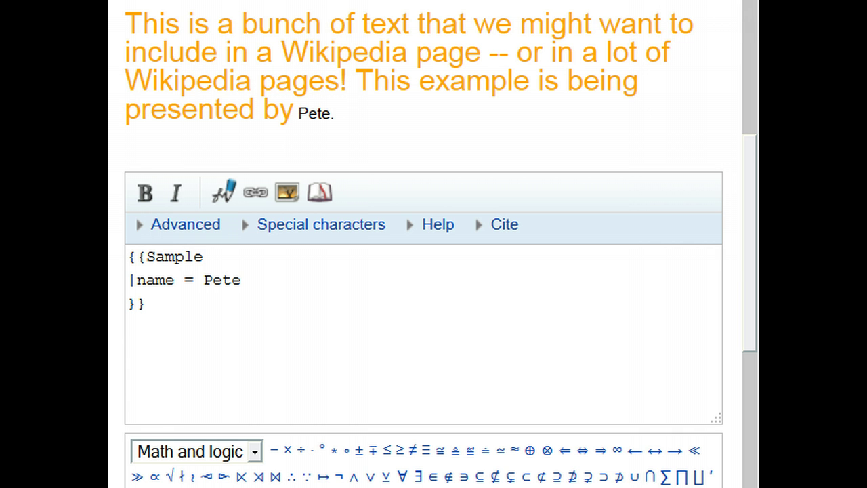
Highlight each part of the |name = Pete line: pipe, name, equals sign, Pete.
left_click(204, 256)
left_click(136, 280)
left_click_drag(117, 280, 108, 280)
double_click(145, 280)
double_click(187, 279)
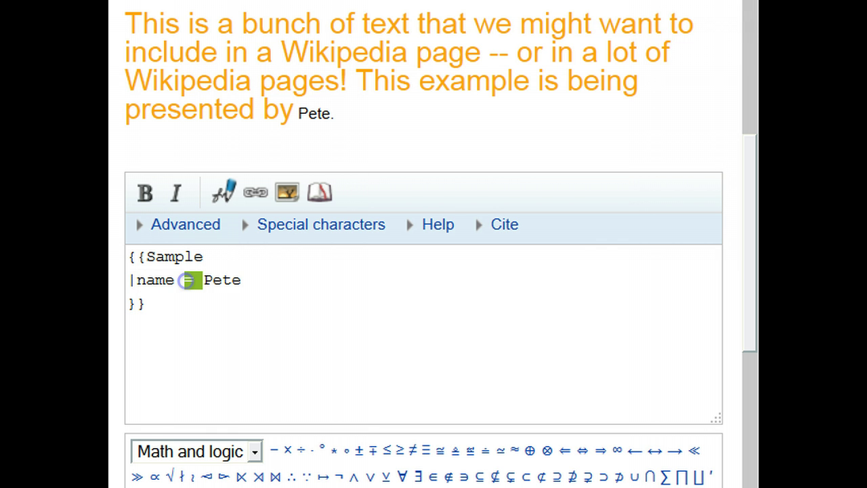
double_click(207, 280)
Match Pete in the rendered preview to the value Pete in the name line.
left_click(356, 116)
left_click(338, 114)
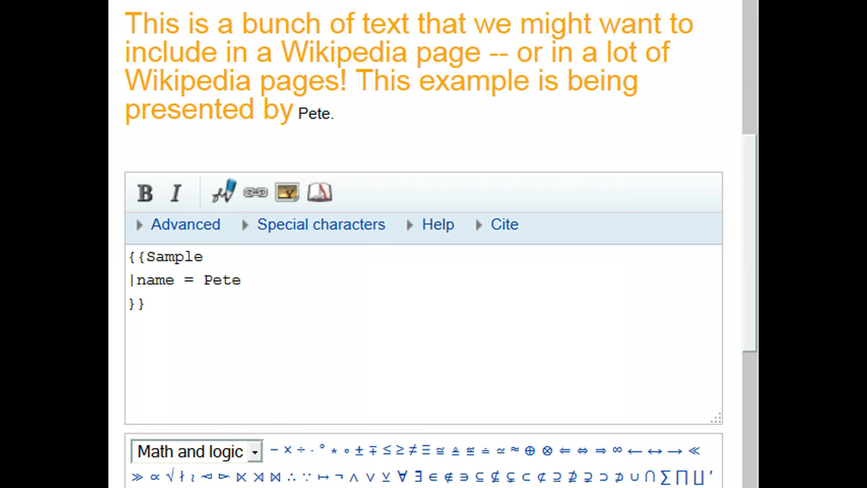
double_click(213, 279)
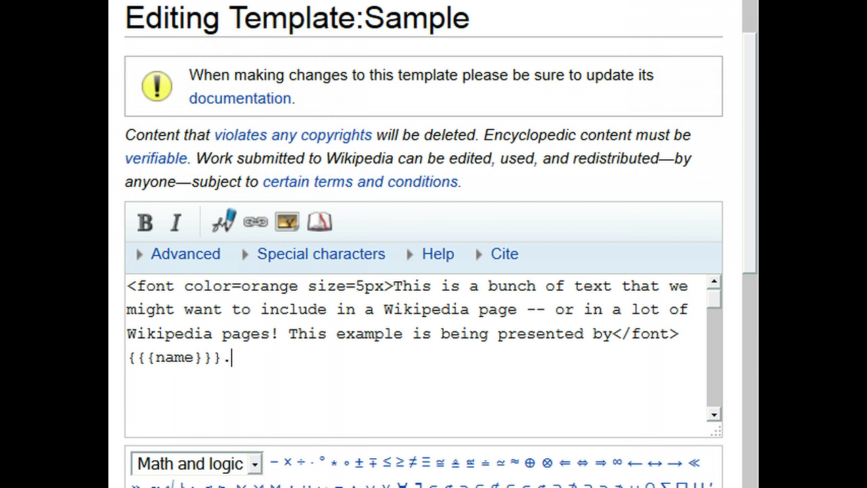
left_click(288, 363)
left_click_drag(288, 364, 120, 285)
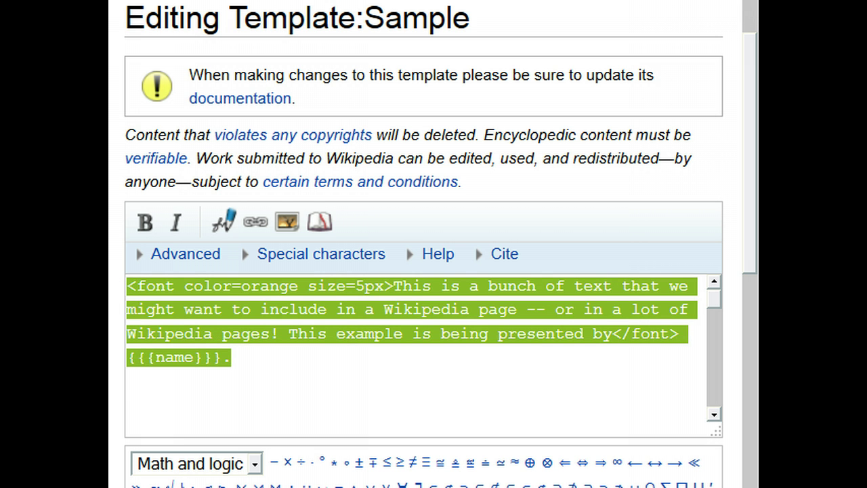
left_click(128, 380)
left_click_drag(393, 286, 124, 285)
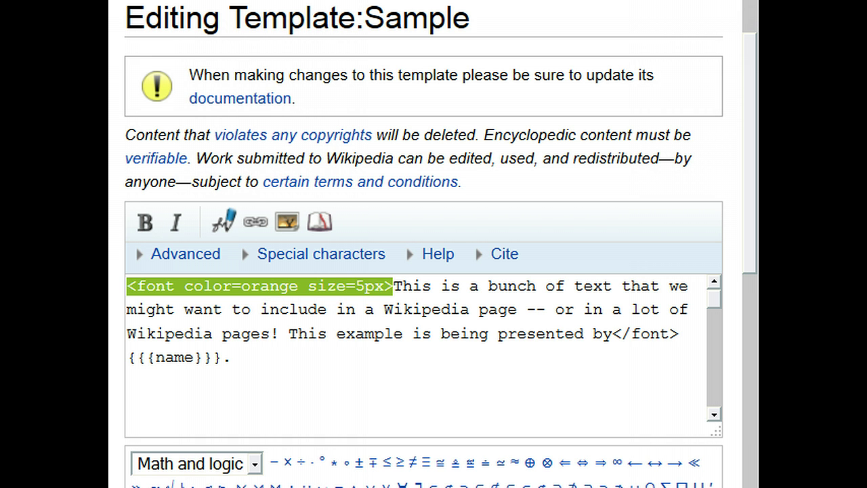
key("Right")
key("ctrl+shift+Right")
key("ctrl+shift+Right")
key("ctrl+shift+Right")
key("ctrl+shift+Right")
key("ctrl+shift+Right")
key("ctrl+shift+Right")
key("ctrl+shift+Right")
key("ctrl+shift+Right")
key("ctrl+shift+Right")
key("ctrl+shift+Right")
key("ctrl+shift+Right")
key("ctrl+shift+Right")
key("ctrl+shift+Right")
key("ctrl+shift+Right")
key("ctrl+shift+Right")
key("ctrl+shift+Right")
key("ctrl+shift+Right")
key("ctrl+shift+Right")
key("ctrl+shift+Right")
key("ctrl+shift+Right")
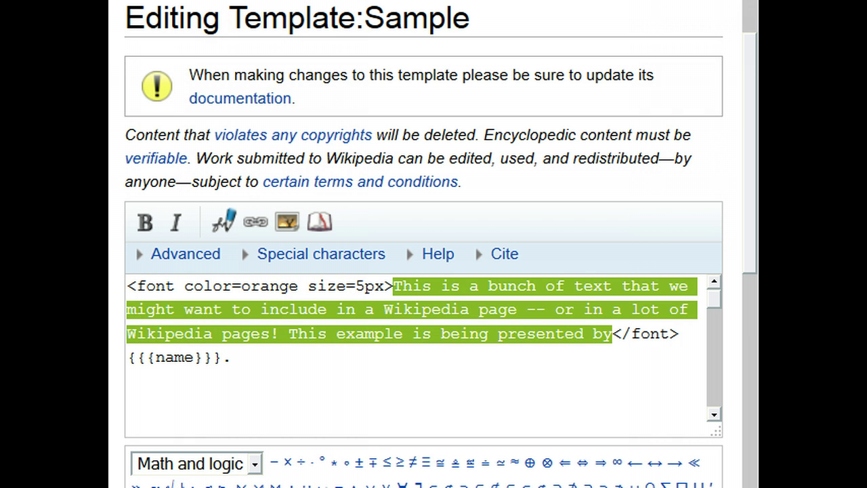
left_click_drag(677, 333, 602, 333)
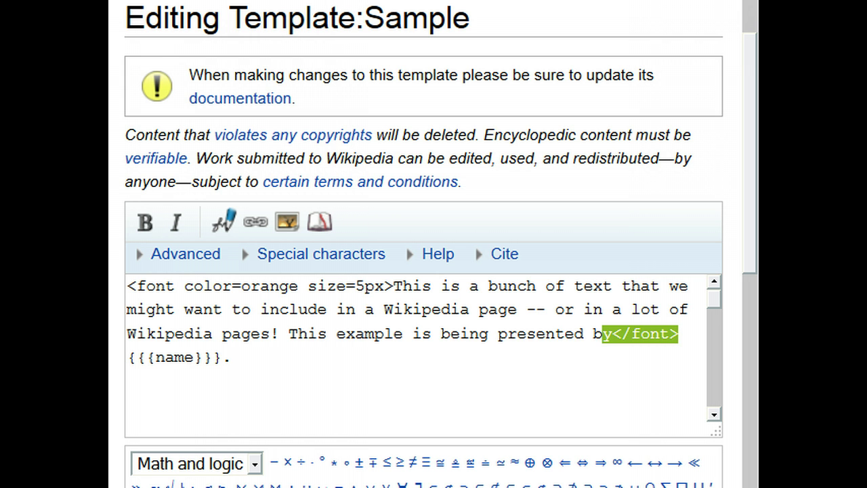
double_click(165, 356)
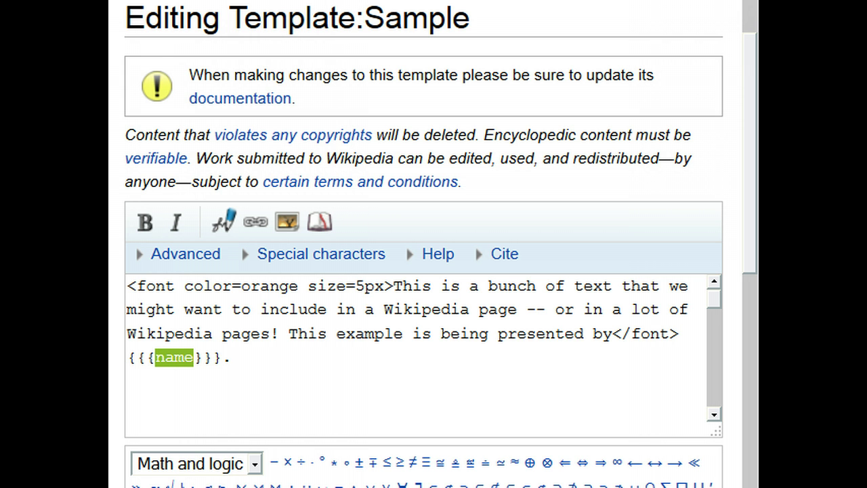
left_click_drag(127, 358, 155, 357)
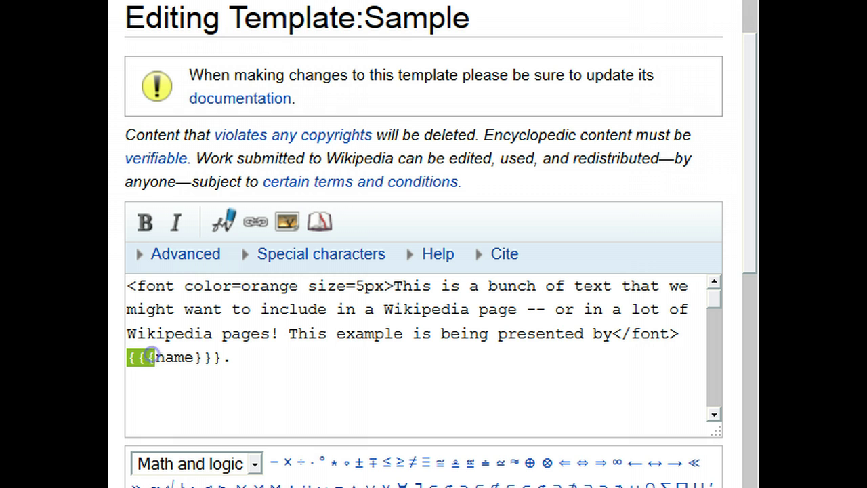
double_click(164, 356)
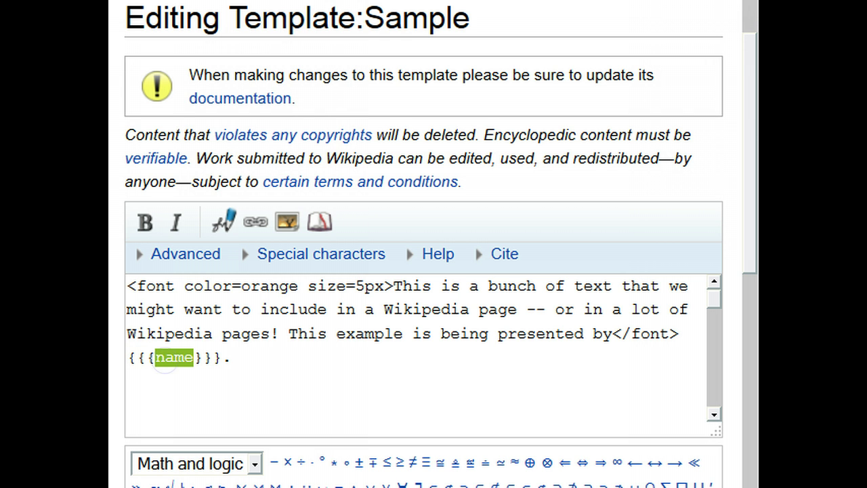
left_click(193, 357)
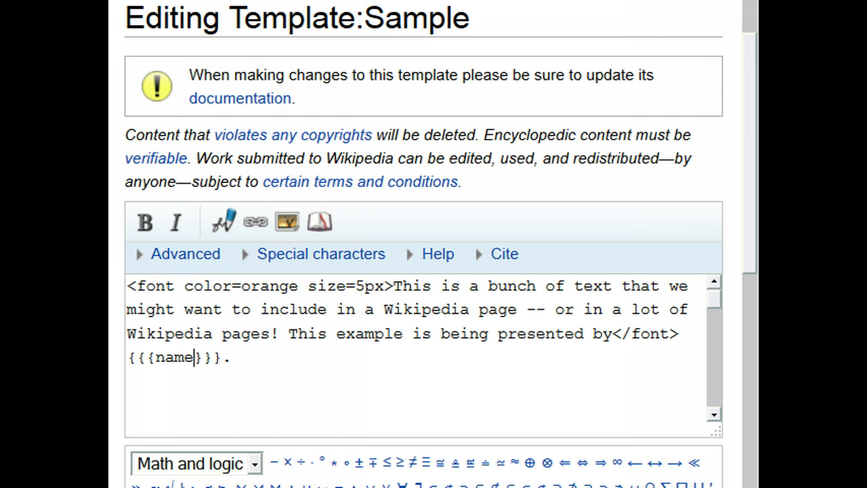
Drag the closing </font> tag from after "by" to after {{{name}}}.
left_click_drag(613, 333, 679, 332)
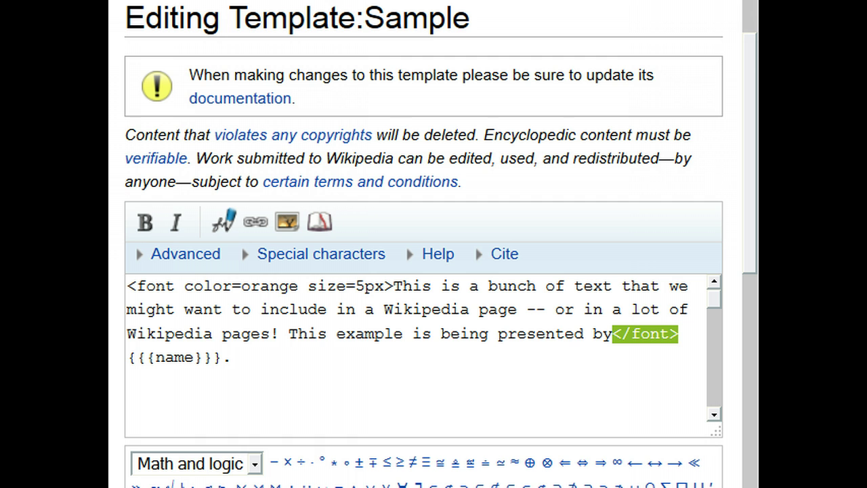
left_click_drag(636, 335, 323, 351)
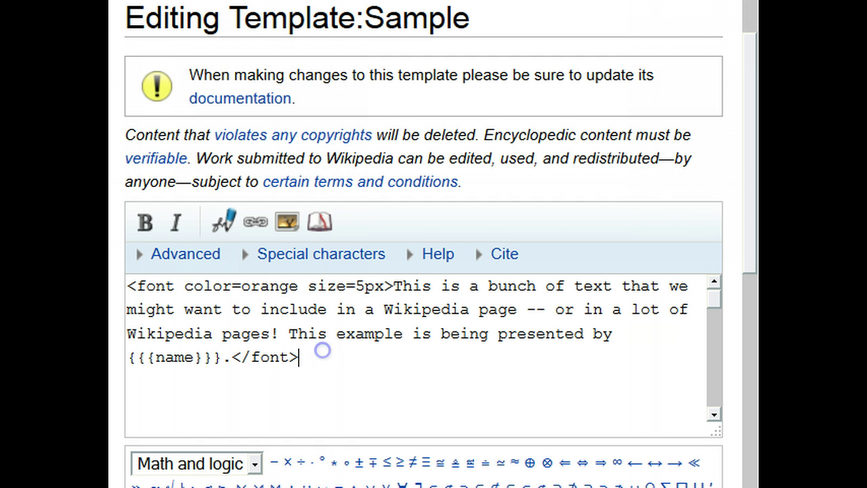